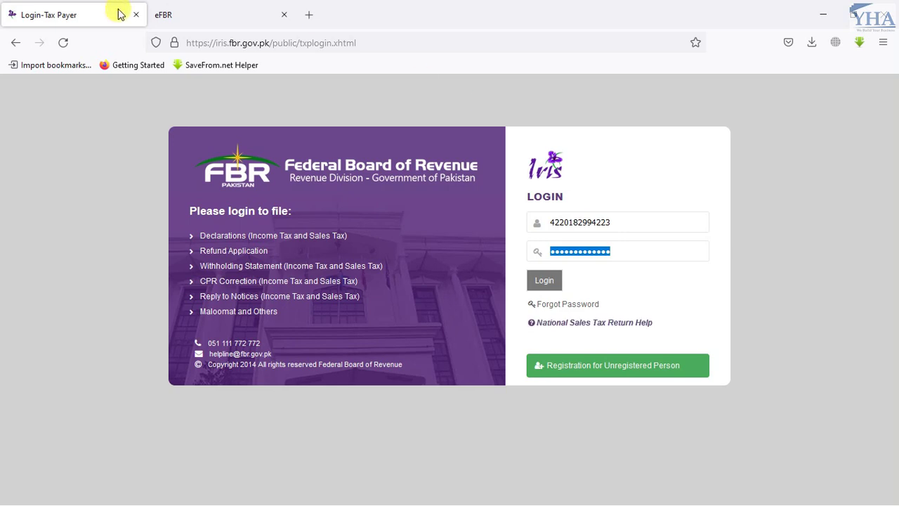
# Log in to the Iris taxpayer portal with the registration number and password already filled in
pyautogui.moveTo(273, 43); pyautogui.dragTo(215, 44)
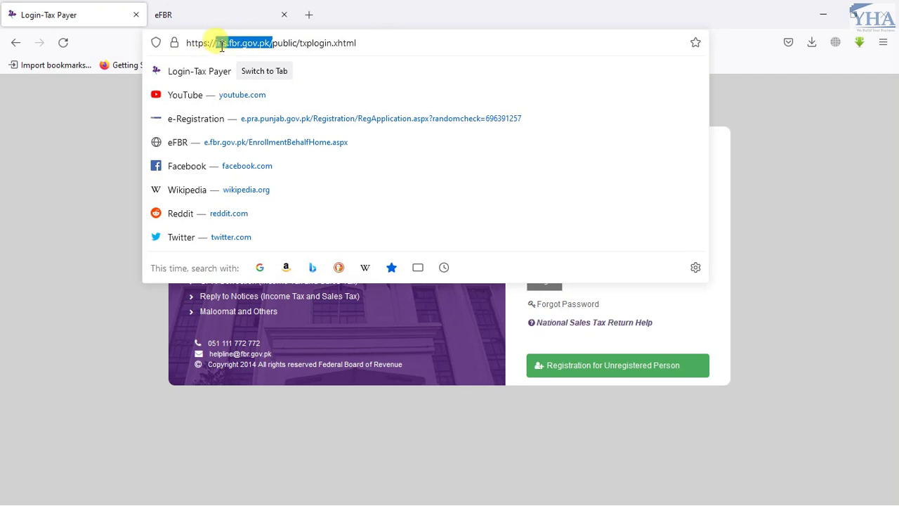
pyautogui.click(89, 178)
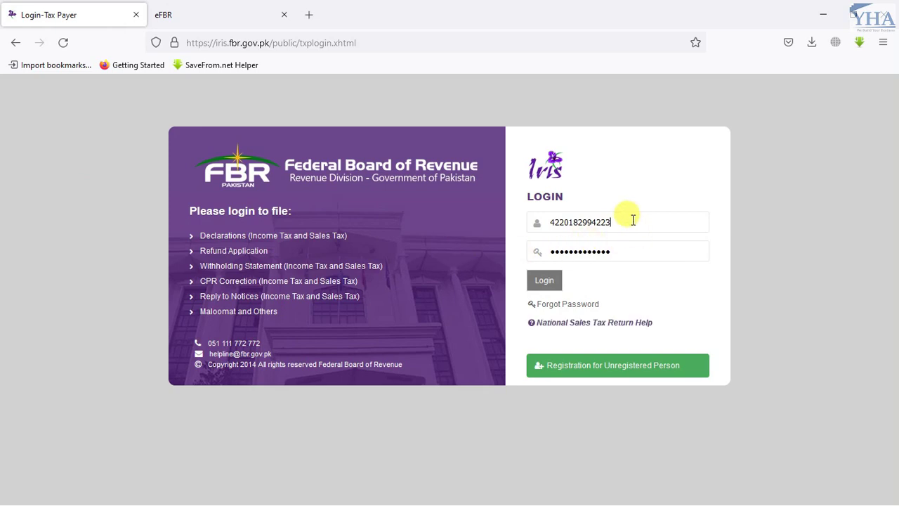
pyautogui.press('Tab')
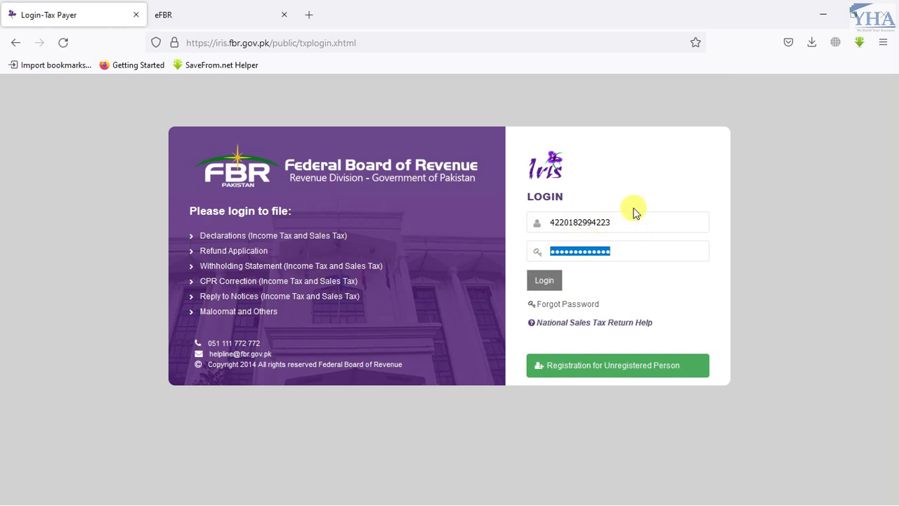
pyautogui.click(545, 281)
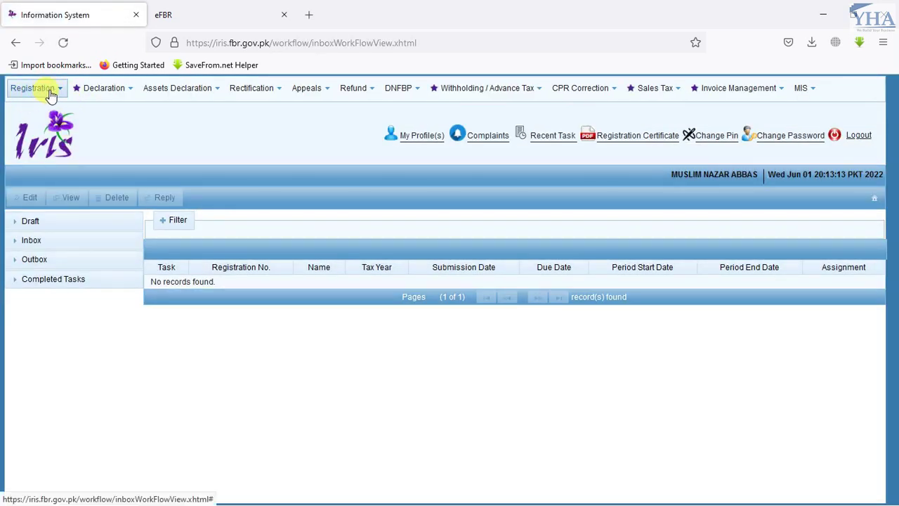
# Start a new original 26(1) declaration, the Sales Tax and Federal Excise Return filed voluntarily
pyautogui.click(116, 93)
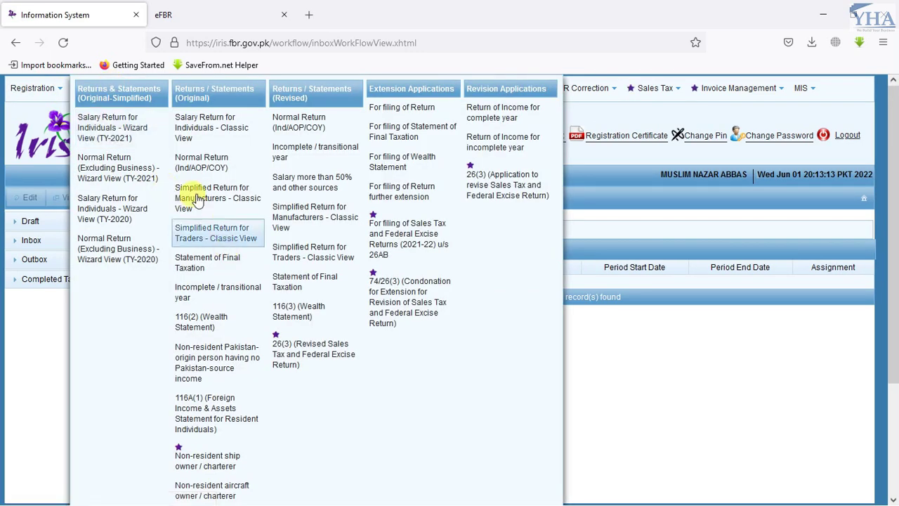
pyautogui.scroll(-3, 222, 288)
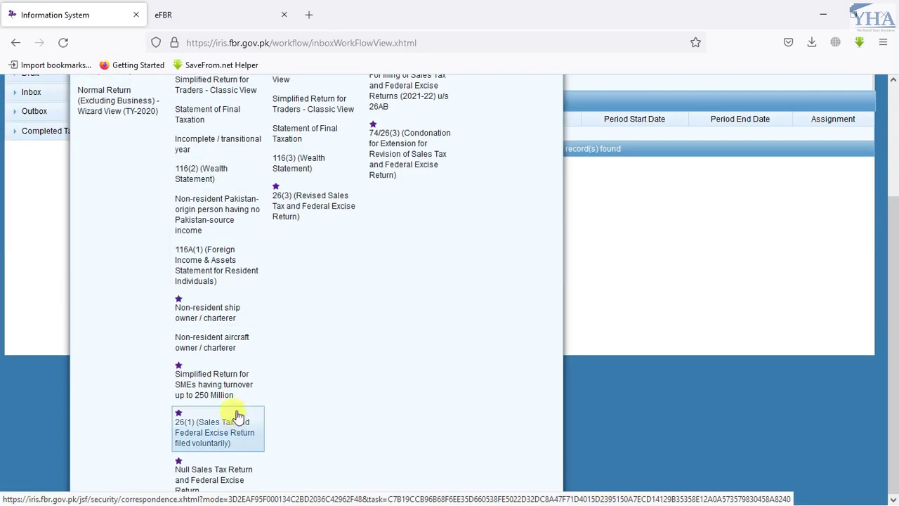
pyautogui.click(203, 439)
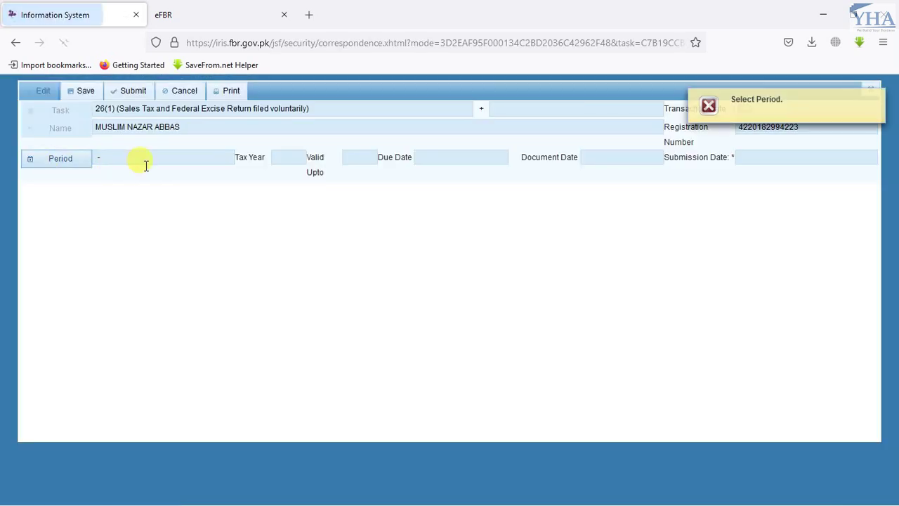
# Search the return periods for tax period 2022 and select 01-May-2022 to 31-May-2022
pyautogui.click(53, 160)
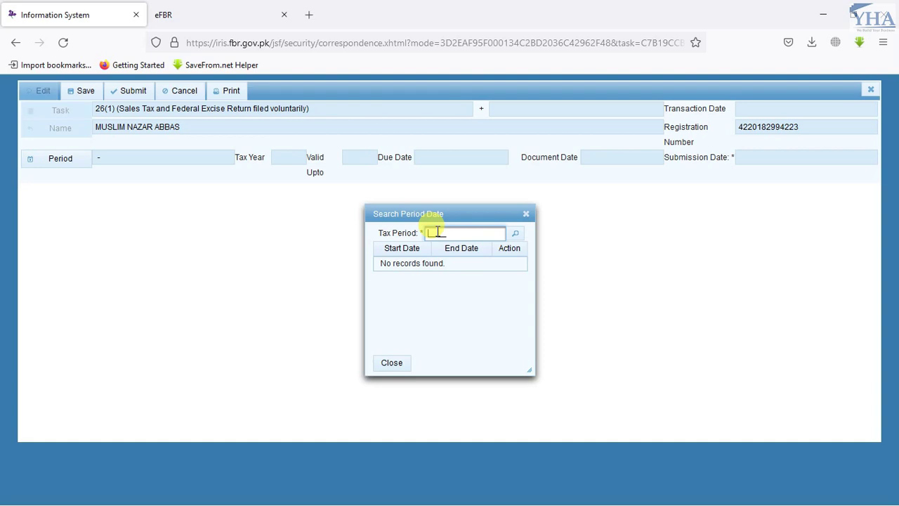
pyautogui.press('Return')
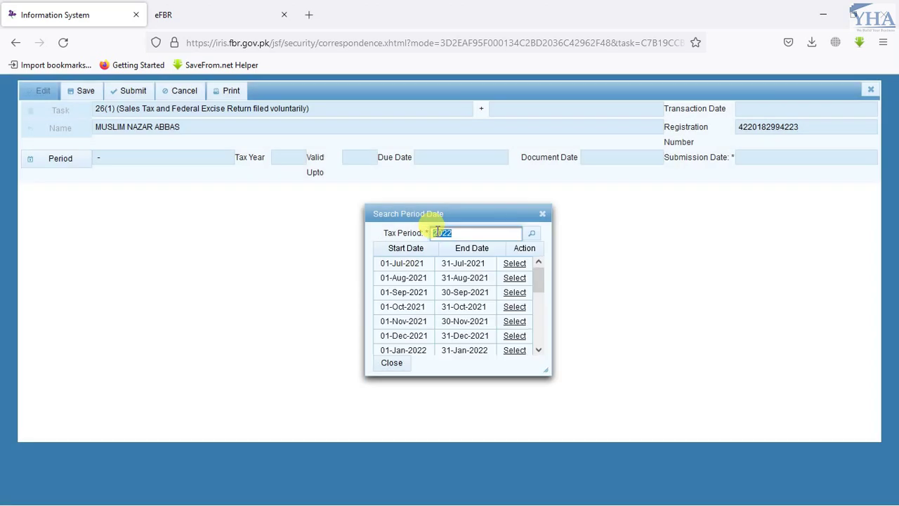
pyautogui.moveTo(539, 282); pyautogui.dragTo(542, 314)
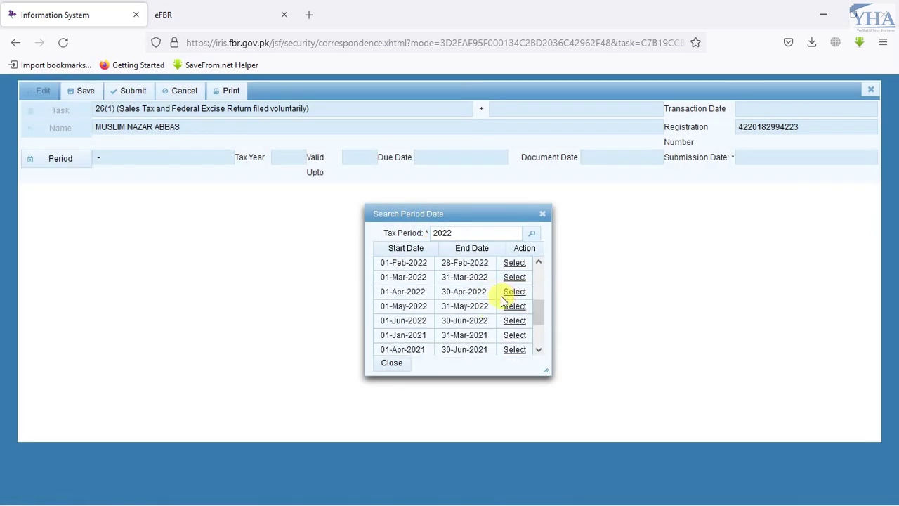
pyautogui.click(514, 305)
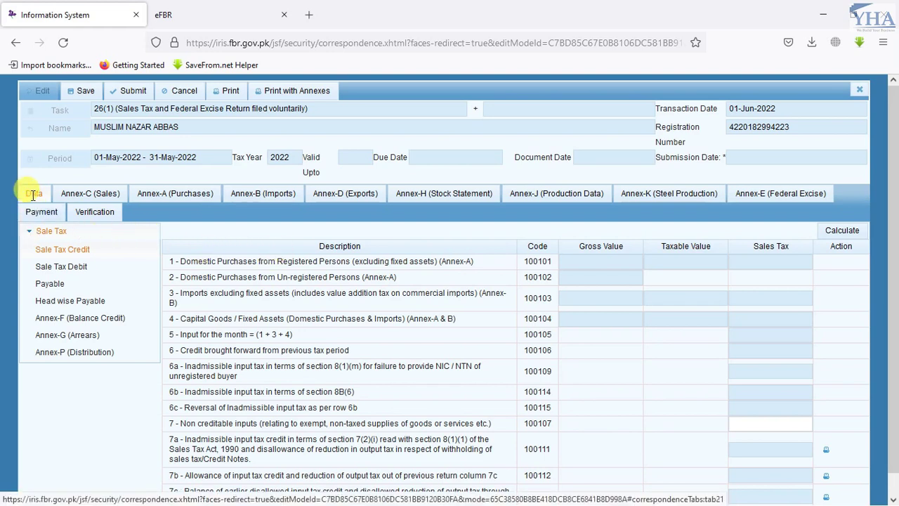
# Calculate the Sale Tax Credit data and check the credit brought forward from the previous tax period
pyautogui.click(836, 231)
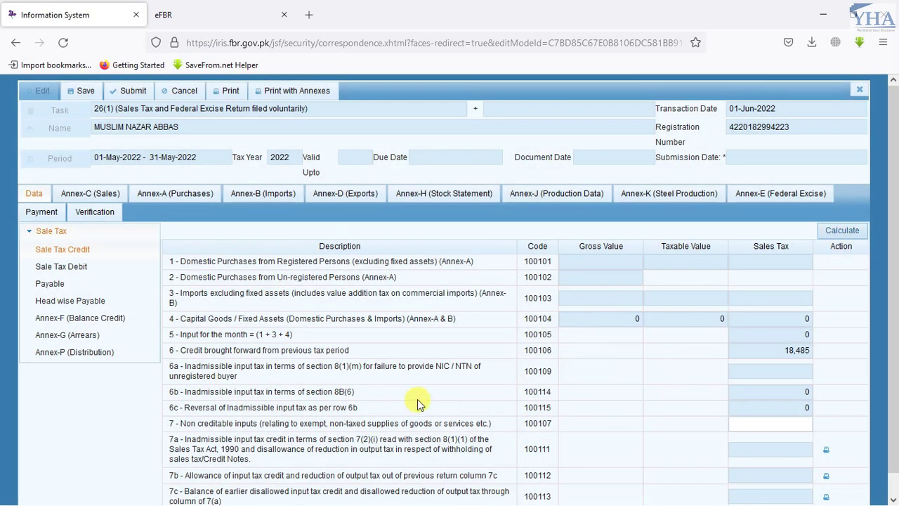
pyautogui.moveTo(772, 350); pyautogui.dragTo(825, 355)
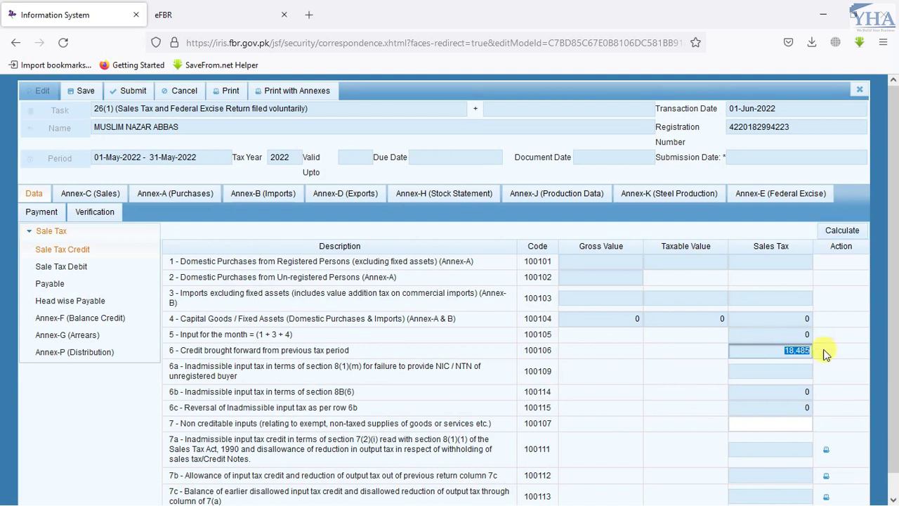
# Look at Annex-A (Purchases) and load the export GDs into Annex-D (Exports)
pyautogui.click(173, 196)
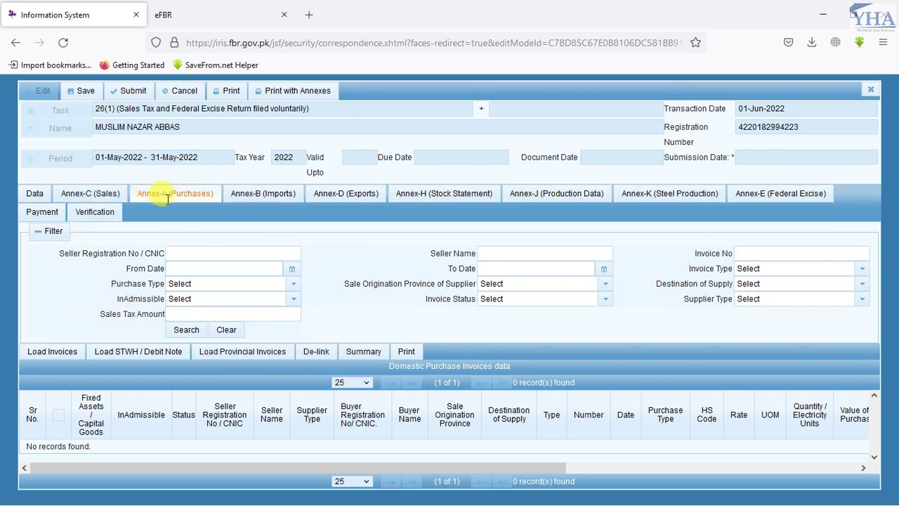
pyautogui.click(350, 195)
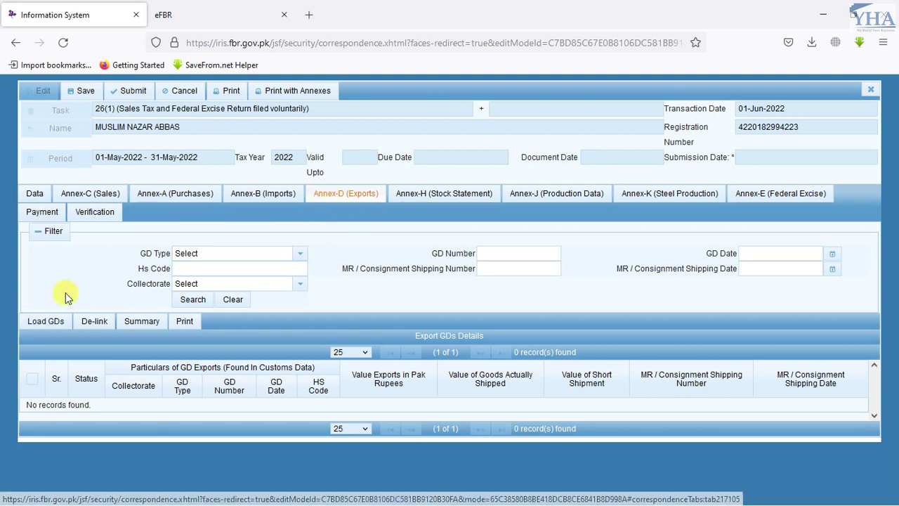
pyautogui.click(45, 324)
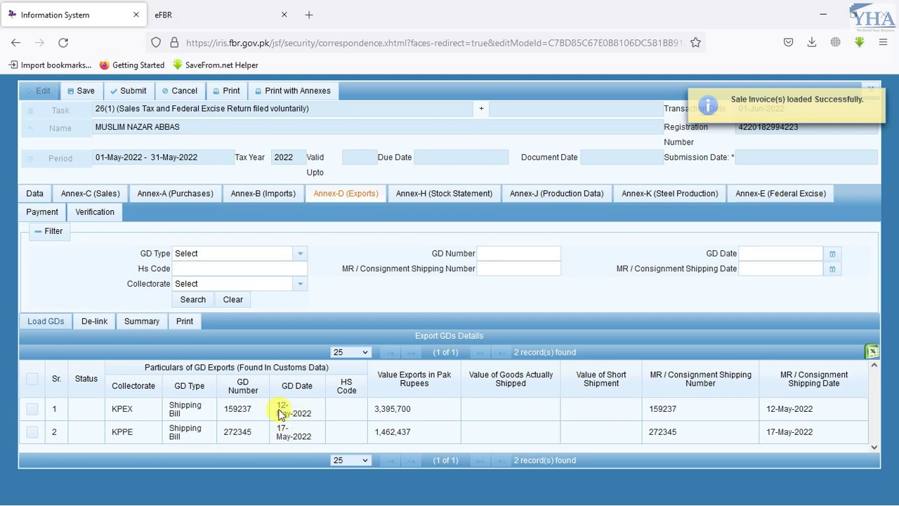
# Recalculate the return data and review the Exports (Annex-D) gross value under Sale Tax Debit
pyautogui.click(33, 195)
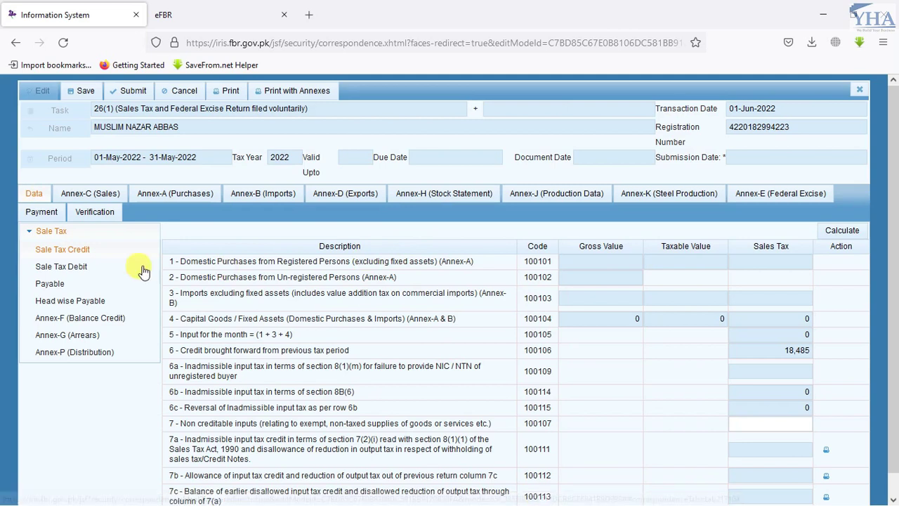
pyautogui.click(835, 233)
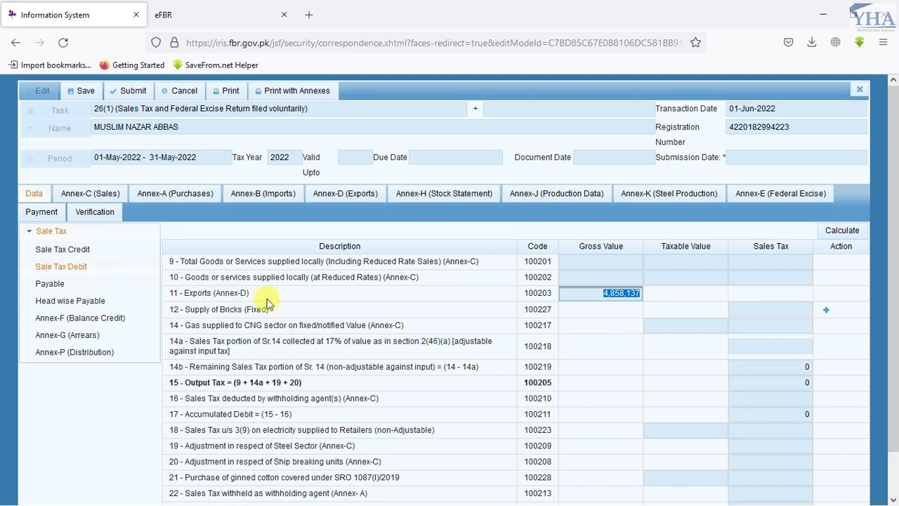
pyautogui.click(176, 294)
pyautogui.moveTo(173, 293); pyautogui.dragTo(250, 293)
pyautogui.moveTo(603, 293); pyautogui.dragTo(645, 292)
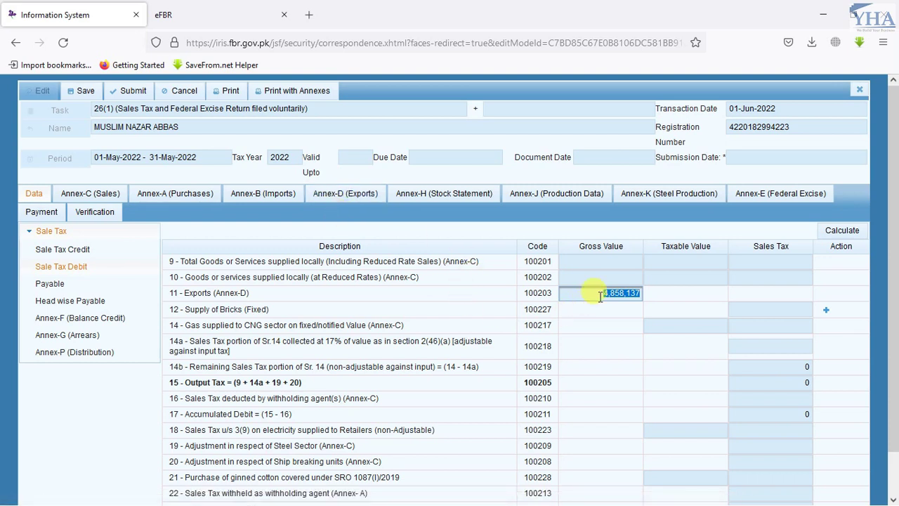
pyautogui.scroll(-1, 572, 337)
pyautogui.scroll(1, 548, 332)
# Enter the verification PIN and verify it, declining to save it in the browser
pyautogui.click(95, 218)
pyautogui.click(58, 261)
pyautogui.write('••••')
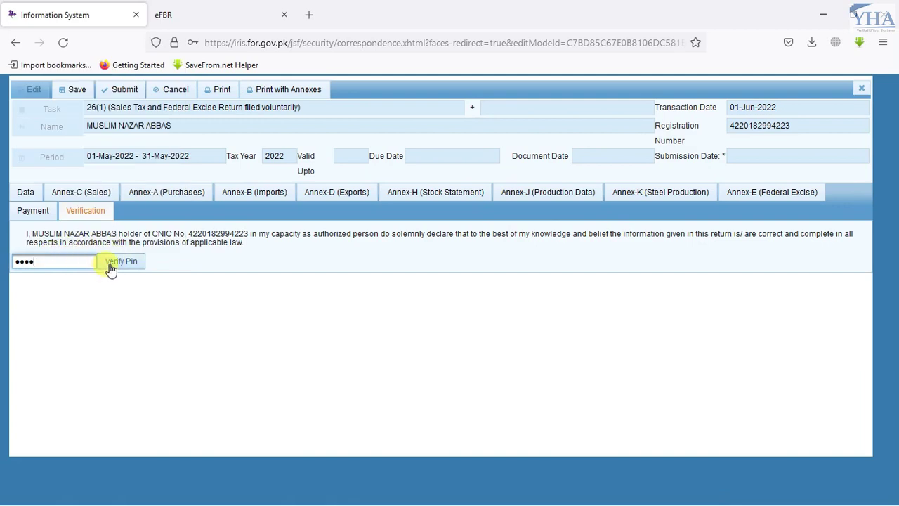
pyautogui.click(111, 266)
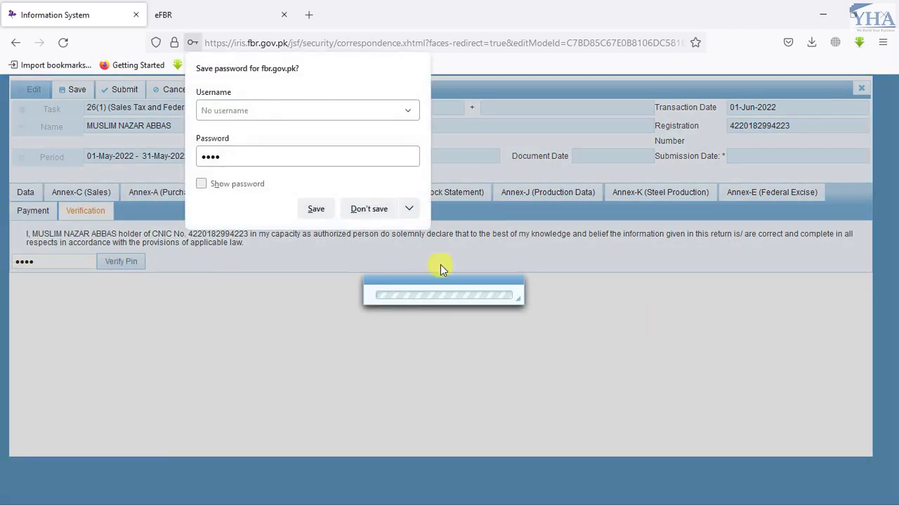
pyautogui.click(369, 209)
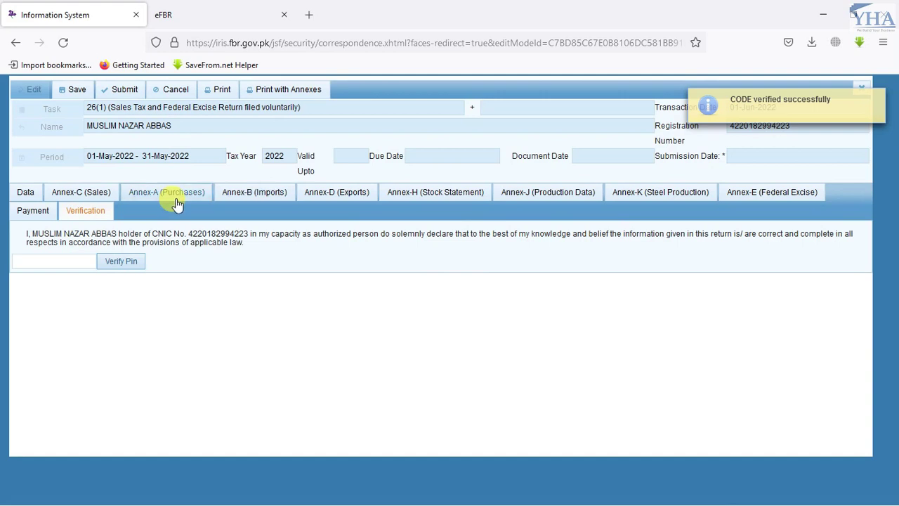
# Recalculate the return data after the PIN verification and try to submit the return
pyautogui.click(23, 193)
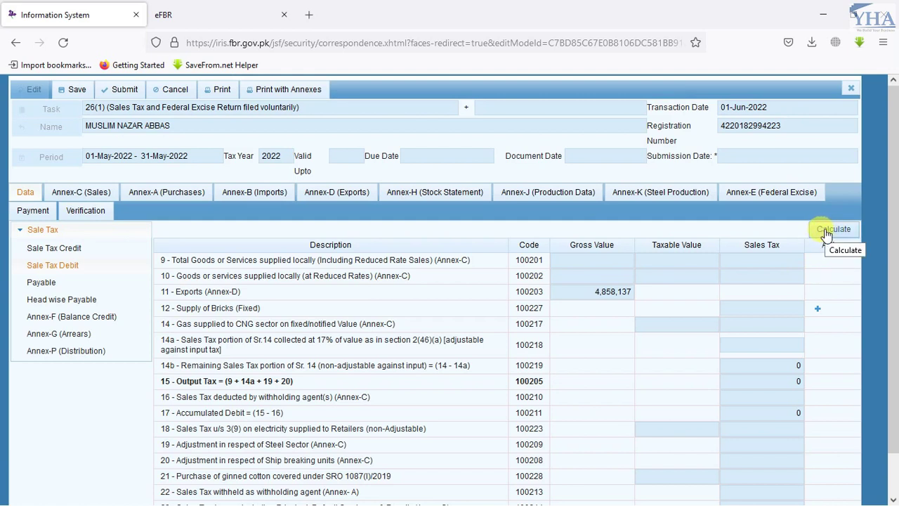
pyautogui.click(827, 234)
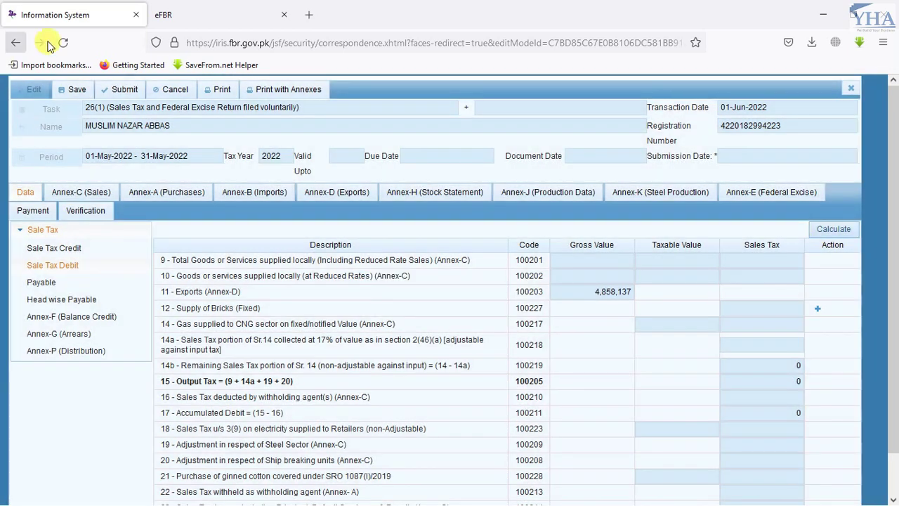
pyautogui.click(123, 93)
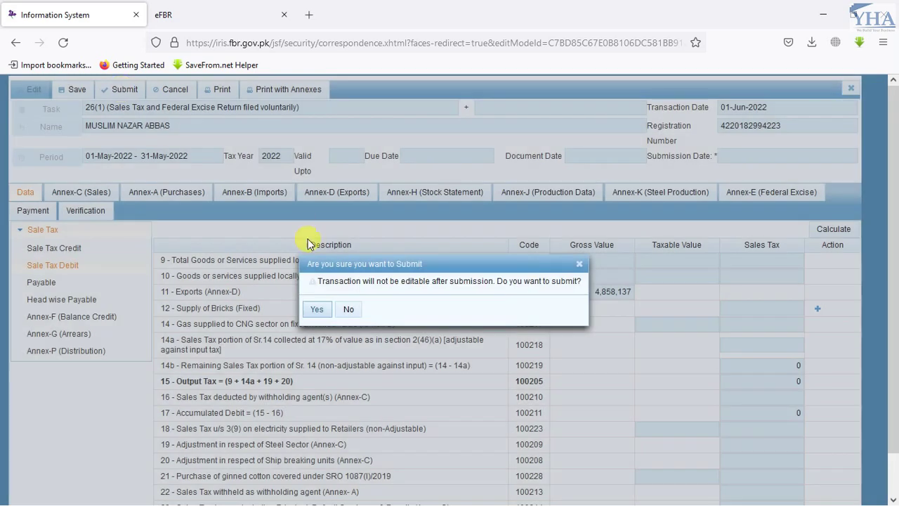
pyautogui.click(315, 312)
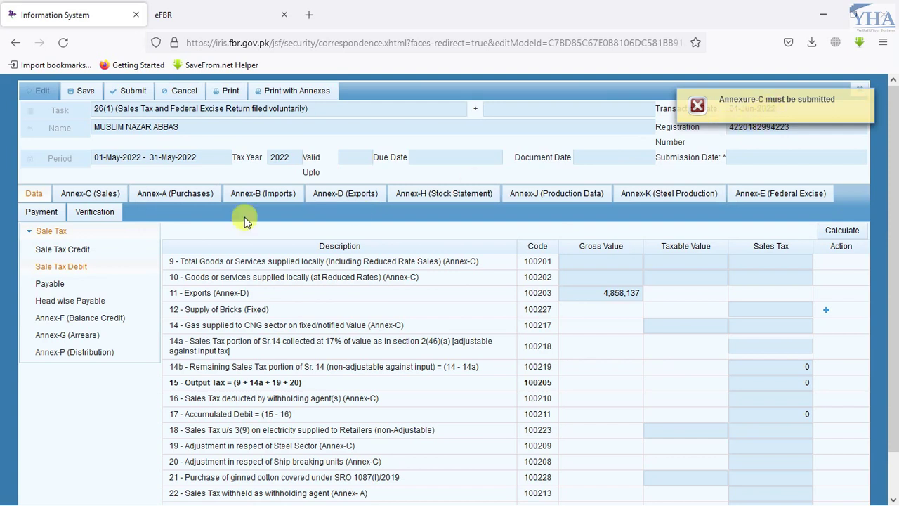
# Submit Annex-C (Sales) without any sales invoices
pyautogui.click(89, 198)
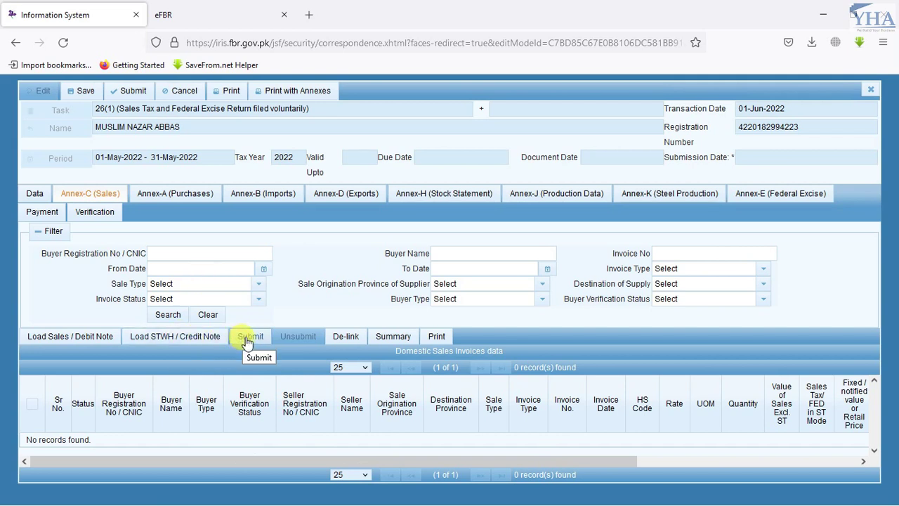
pyautogui.click(247, 342)
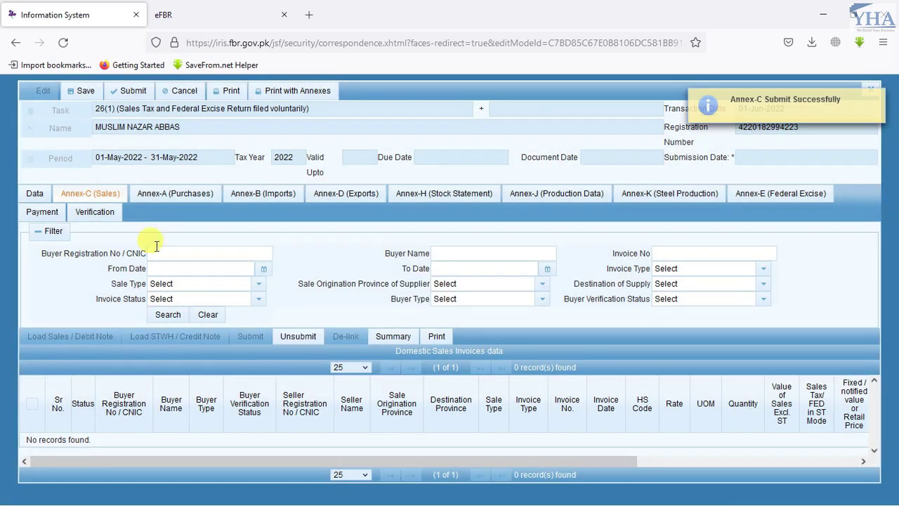
# Recalculate the return data with Annex-C submitted, and submit and confirm the May 2022 sales tax return
pyautogui.click(35, 197)
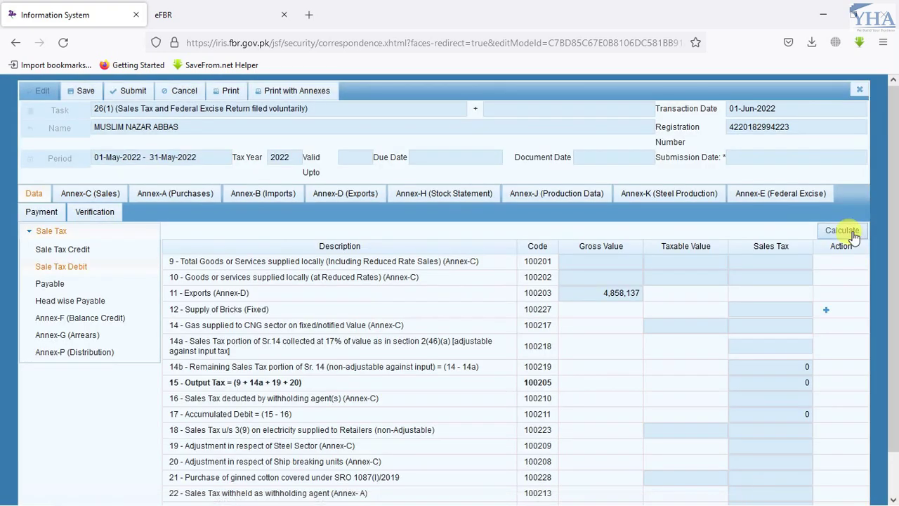
pyautogui.click(831, 235)
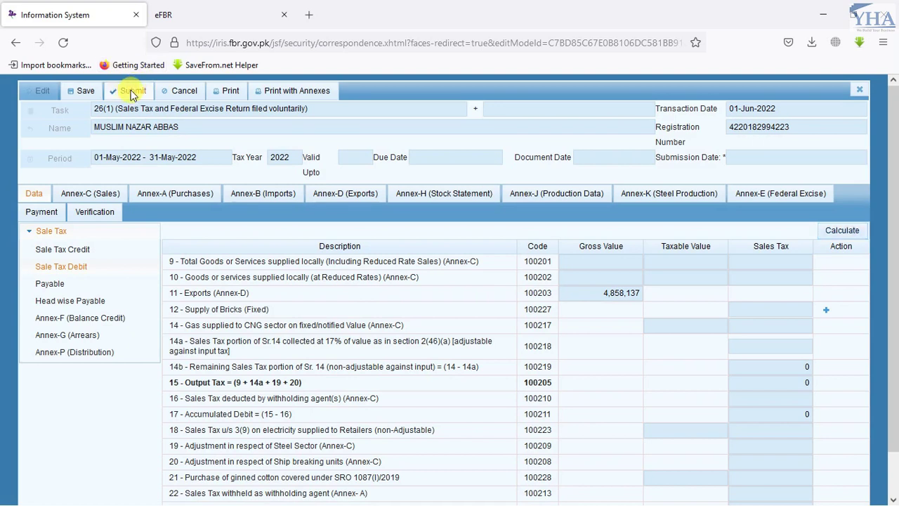
pyautogui.click(129, 90)
pyautogui.click(318, 310)
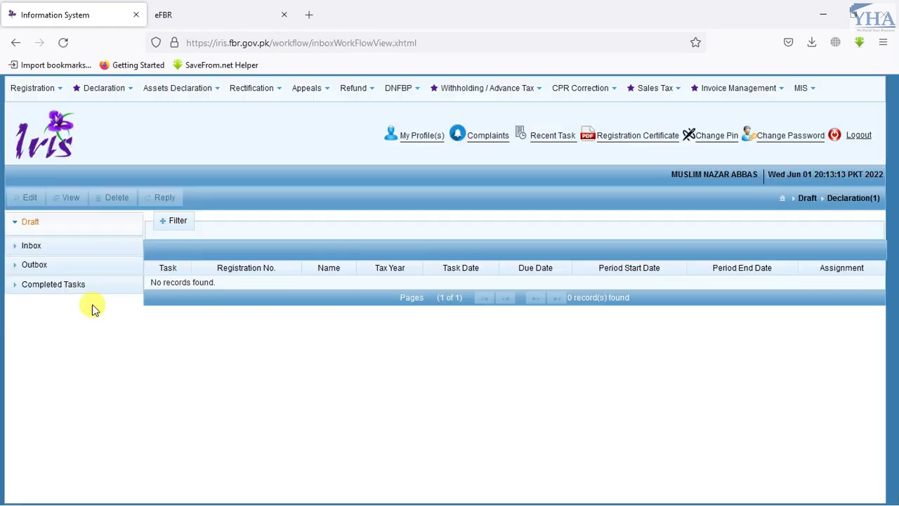
# Open the 26(1) return for 01-May-2022 to 31-May-2022 from the completed declarations and print it with annexes
pyautogui.click(53, 288)
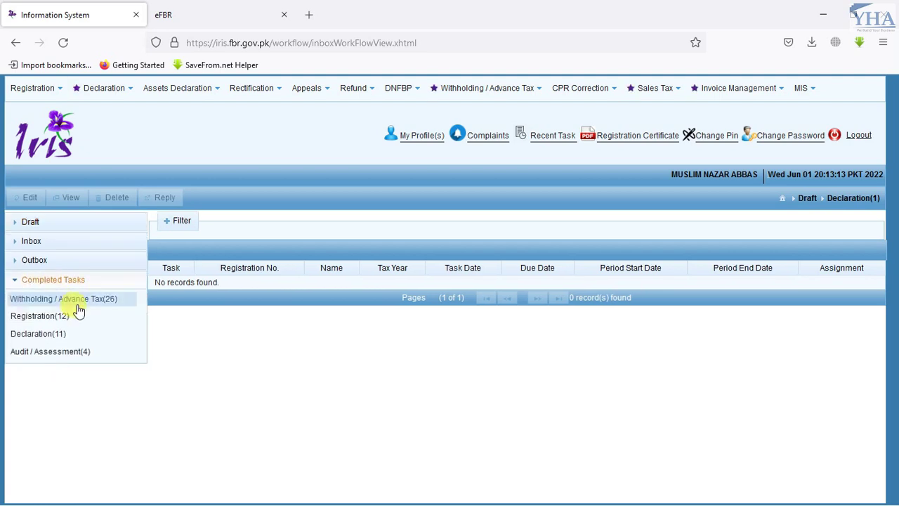
pyautogui.click(37, 336)
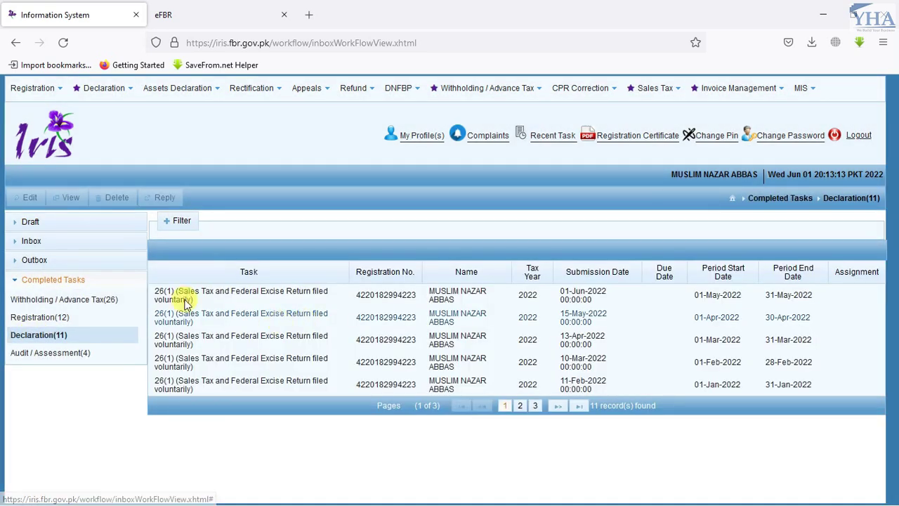
pyautogui.click(454, 300)
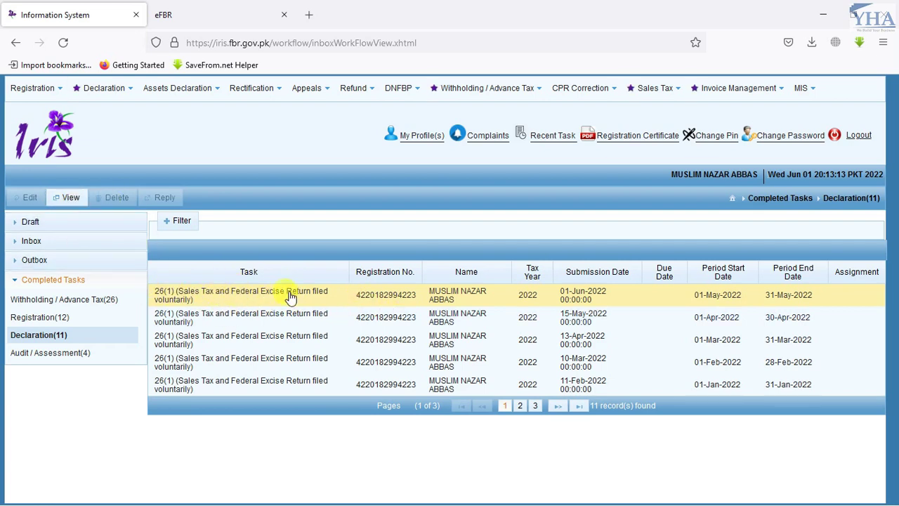
pyautogui.click(71, 197)
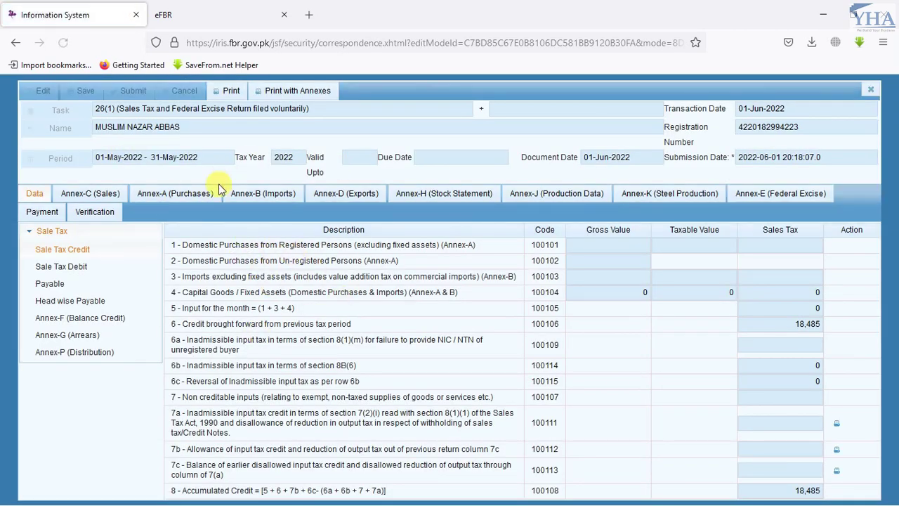
pyautogui.click(288, 95)
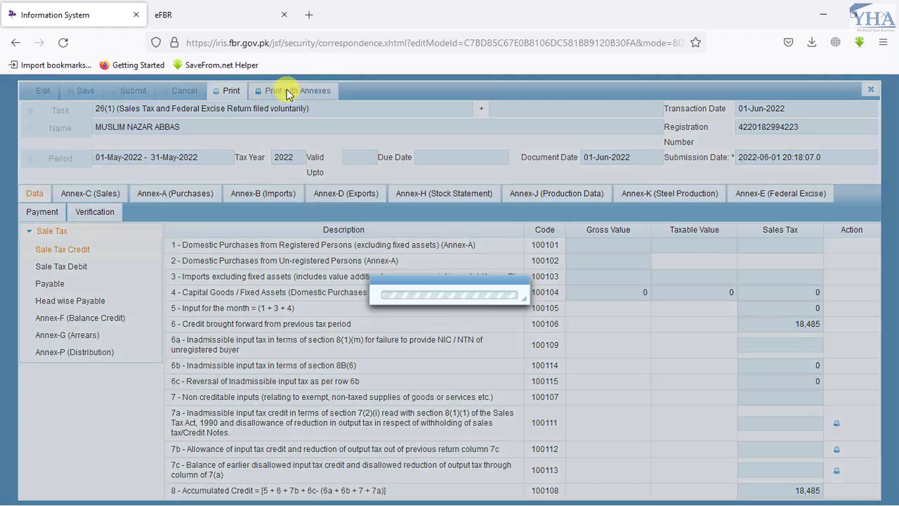